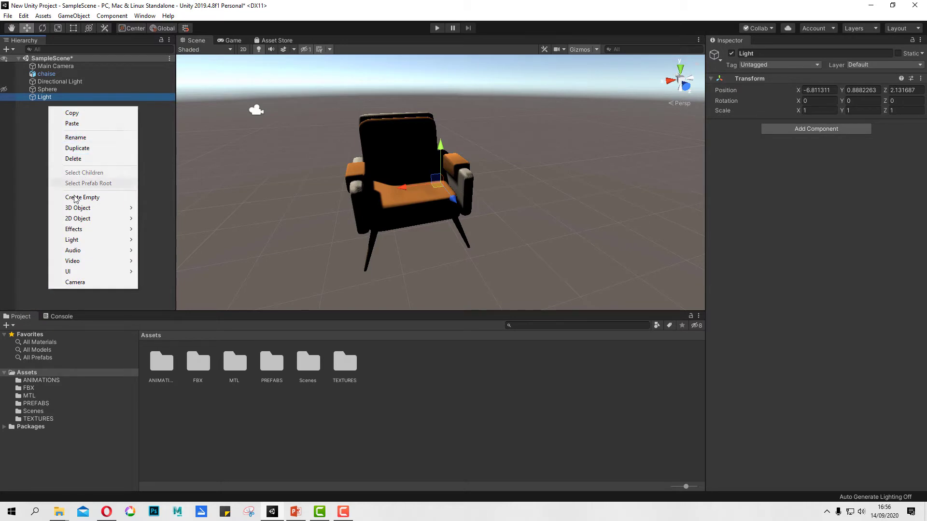
Show the Light submenu of addable light types for the Light object in the Hierarchy.
{"action": "left_click", "coordinate": [47, 97]}
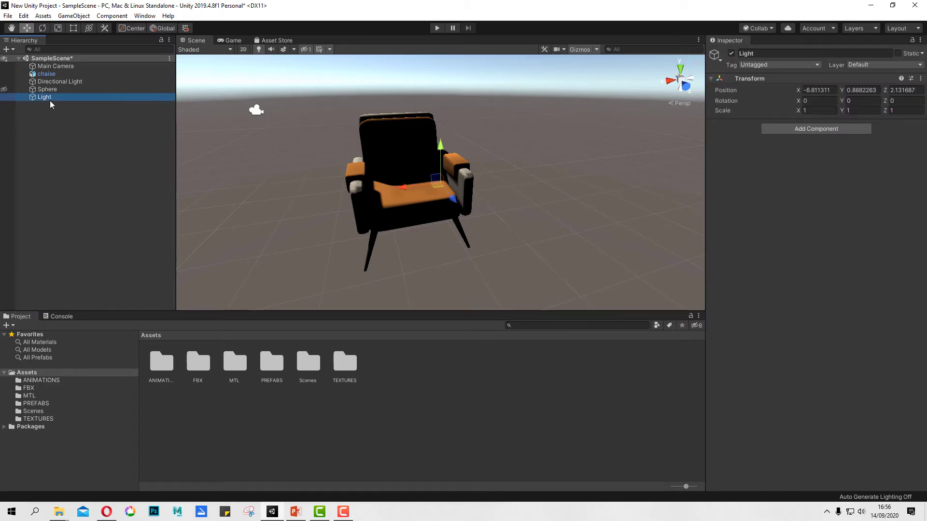
{"action": "right_click", "coordinate": [47, 97]}
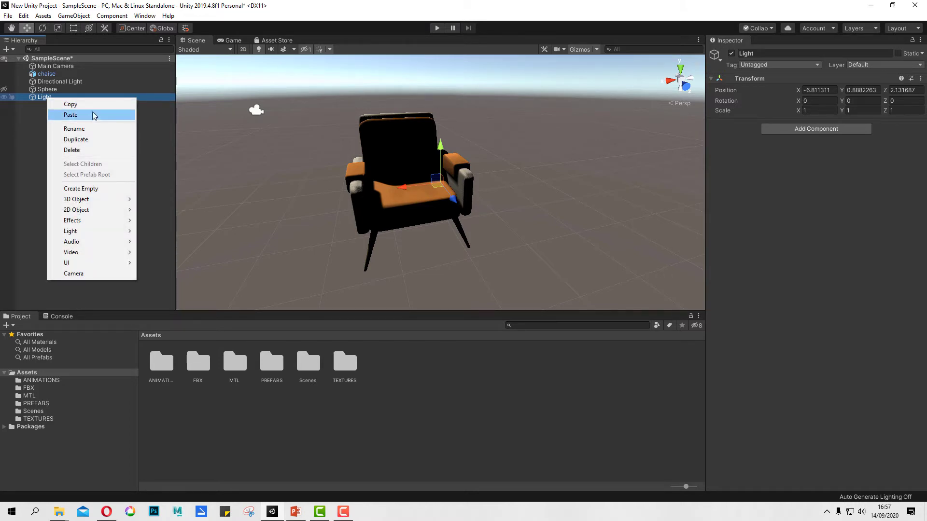
{"action": "mouse_move", "coordinate": [103, 232]}
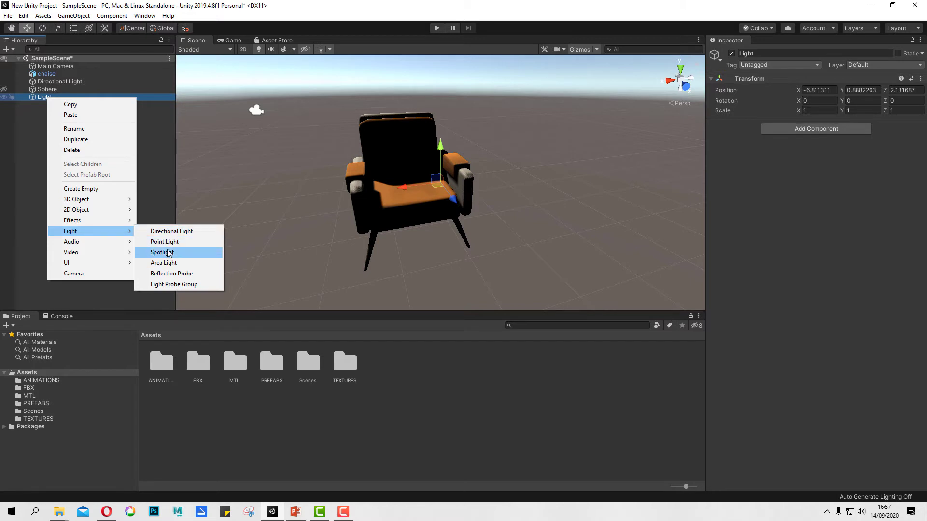
Add a Point Light under Light, raise it beside the chair, and mark it static.
{"action": "left_click", "coordinate": [178, 242]}
{"action": "left_click_drag", "start_coordinate": [442, 181], "coordinate": [451, 156]}
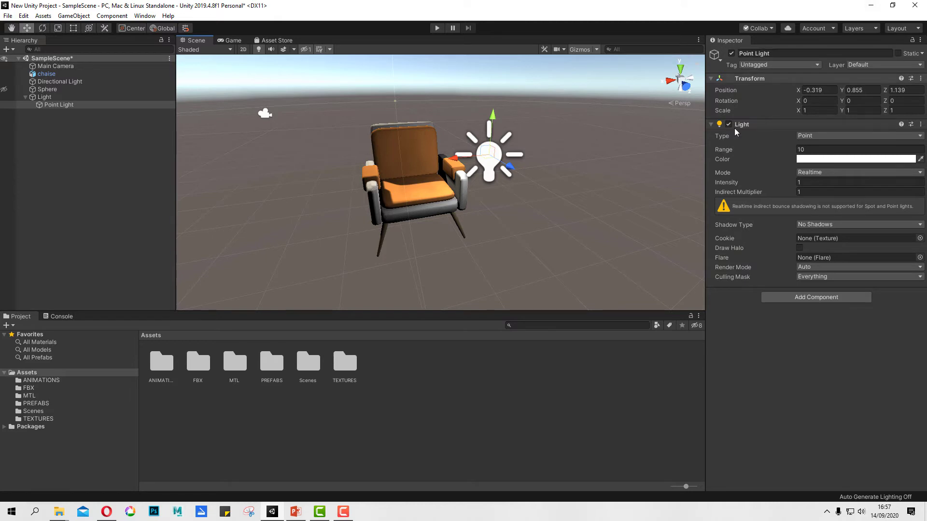
{"action": "left_click_drag", "start_coordinate": [491, 128], "coordinate": [491, 111]}
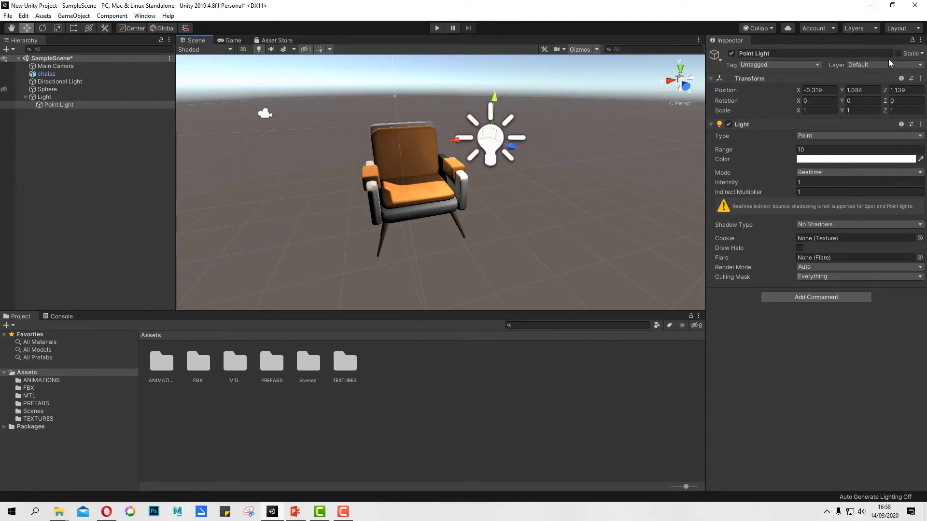
{"action": "left_click", "coordinate": [897, 53]}
Set the point light's range to 8.23, keeping its mode Realtime.
{"action": "left_click_drag", "start_coordinate": [792, 149], "coordinate": [803, 150]}
{"action": "key", "text": "BackSpace"}
{"action": "key", "text": "BackSpace"}
{"action": "key", "text": "BackSpace"}
{"action": "key", "text": "BackSpace"}
{"action": "key", "text": "BackSpace"}
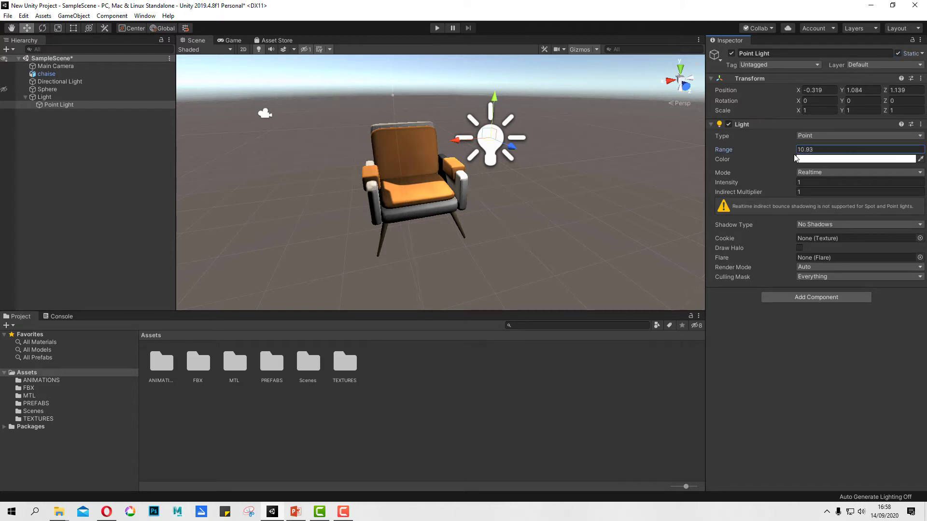
{"action": "type", "text": "1.51"}
{"action": "key", "text": "BackSpace"}
{"action": "key", "text": "BackSpace"}
{"action": "key", "text": "BackSpace"}
{"action": "key", "text": "BackSpace"}
{"action": "type", "text": "8.23"}
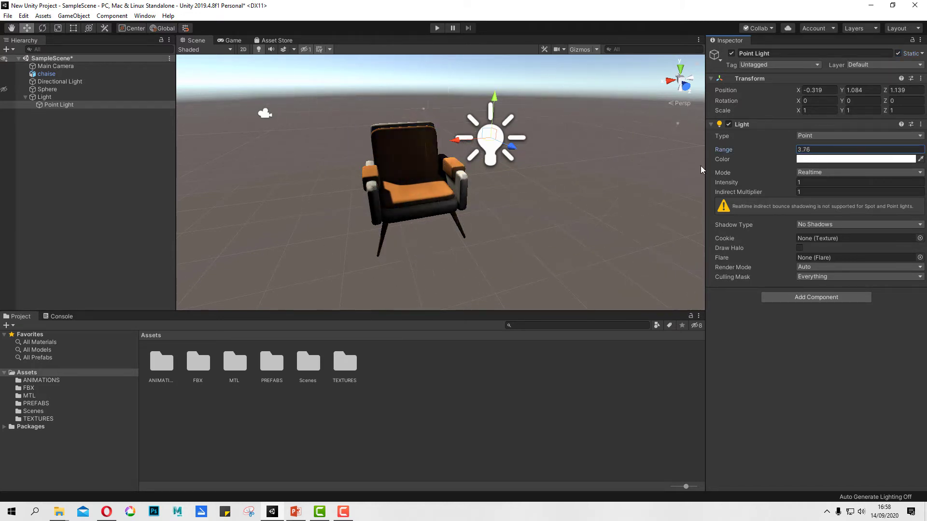
{"action": "left_click", "coordinate": [810, 172]}
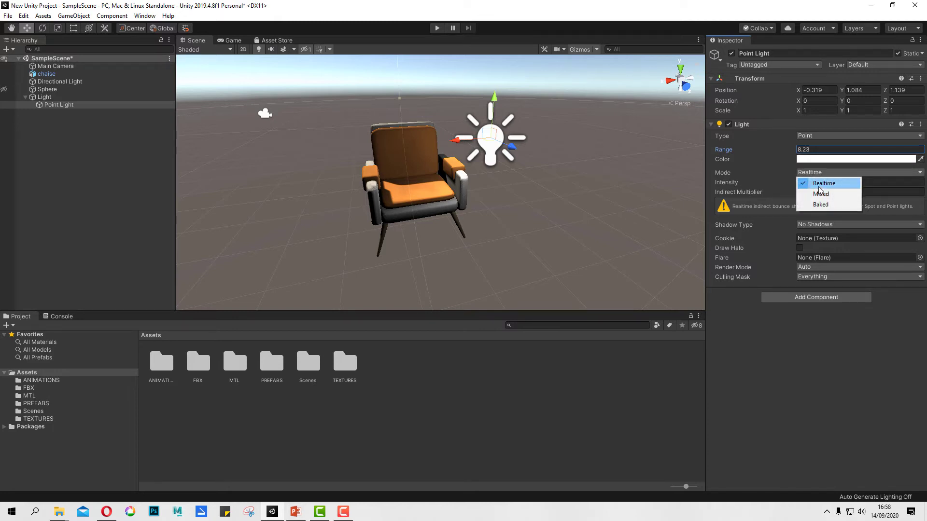
{"action": "left_click", "coordinate": [782, 168]}
{"action": "left_click", "coordinate": [800, 174]}
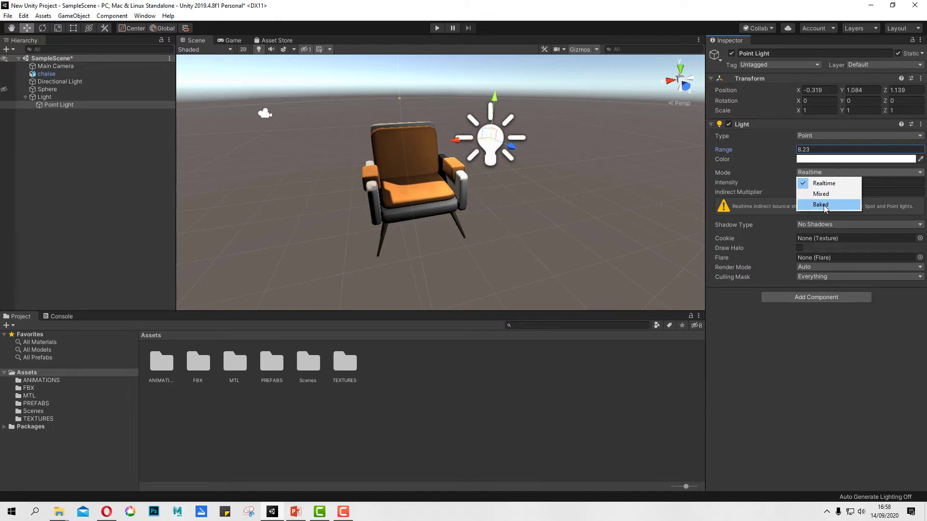
Raise the point light's intensity to 2.28 and set Shadow Type to Soft Shadows.
{"action": "left_click_drag", "start_coordinate": [803, 181], "coordinate": [785, 181]}
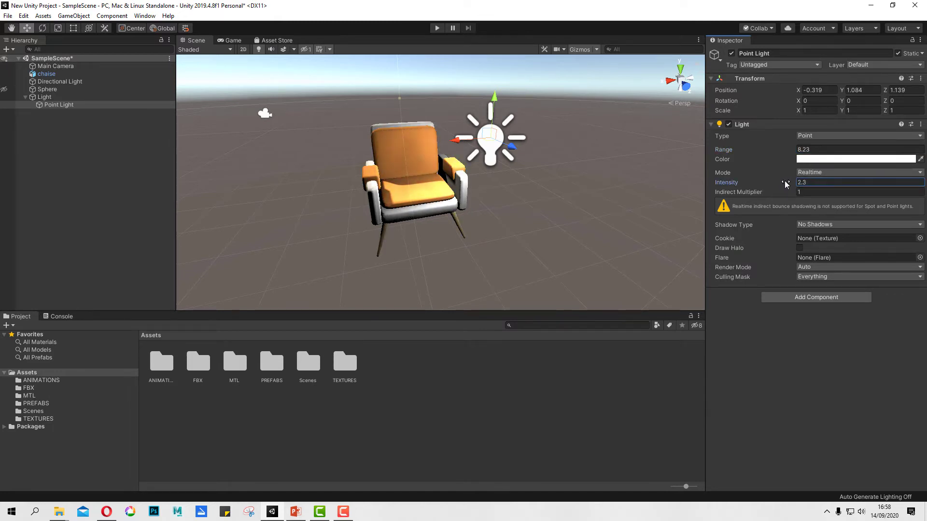
{"action": "left_click", "coordinate": [823, 225]}
{"action": "left_click", "coordinate": [823, 244]}
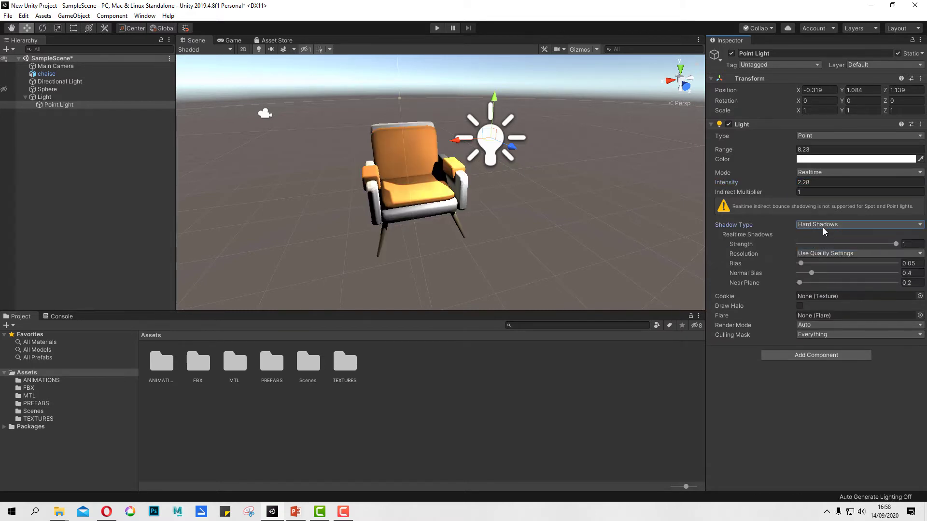
{"action": "left_click", "coordinate": [823, 225]}
{"action": "left_click", "coordinate": [821, 259]}
{"action": "left_click", "coordinate": [823, 229]}
{"action": "left_click", "coordinate": [826, 243]}
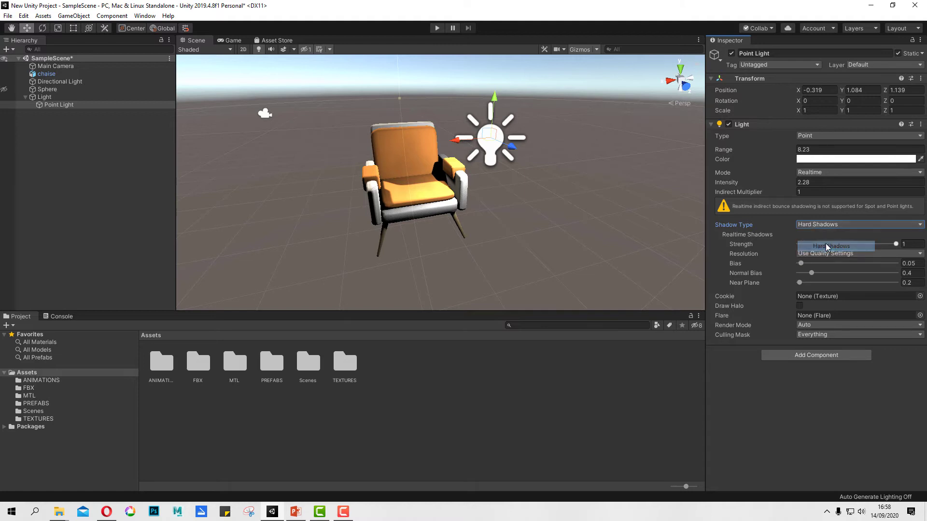
{"action": "left_click", "coordinate": [824, 225]}
{"action": "left_click", "coordinate": [824, 255]}
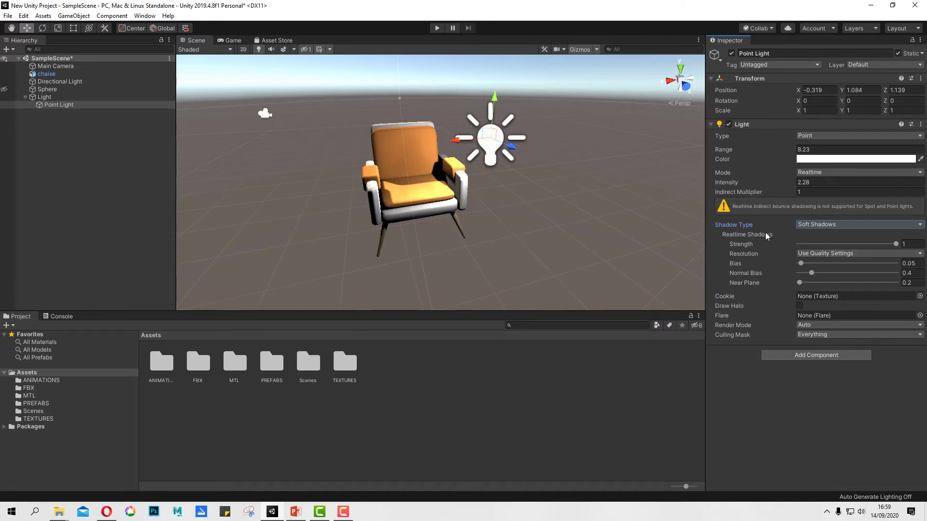
{"action": "right_click", "coordinate": [48, 97]}
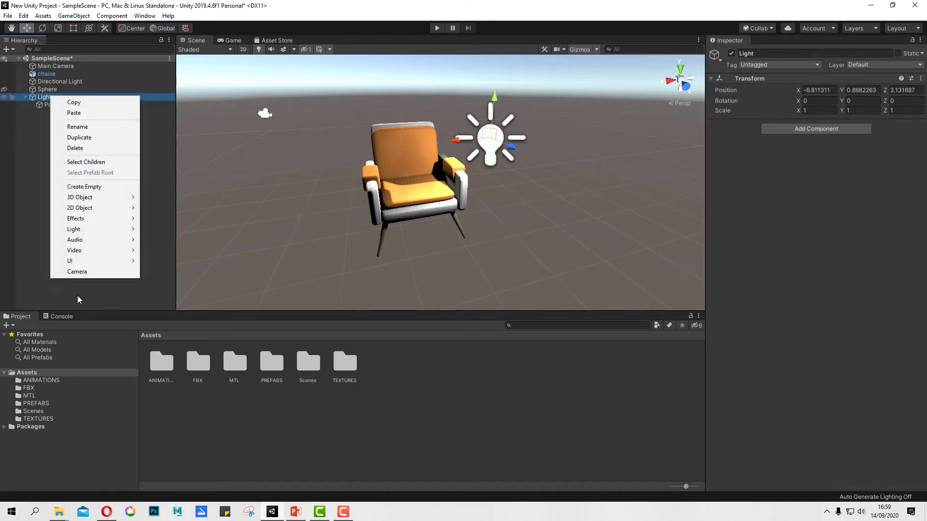
{"action": "mouse_move", "coordinate": [108, 234]}
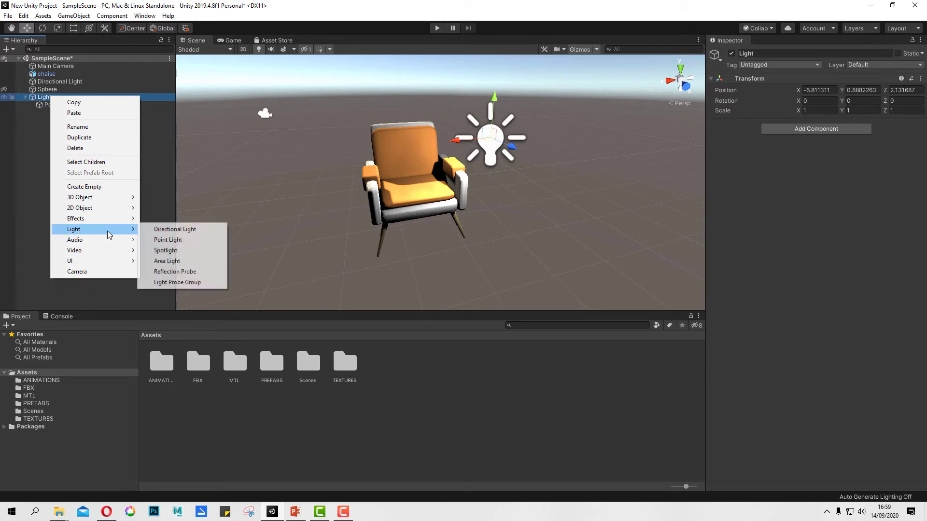
{"action": "left_click", "coordinate": [172, 262]}
{"action": "left_click_drag", "start_coordinate": [453, 198], "coordinate": [700, 245]}
{"action": "key", "text": "e"}
{"action": "key", "text": "w"}
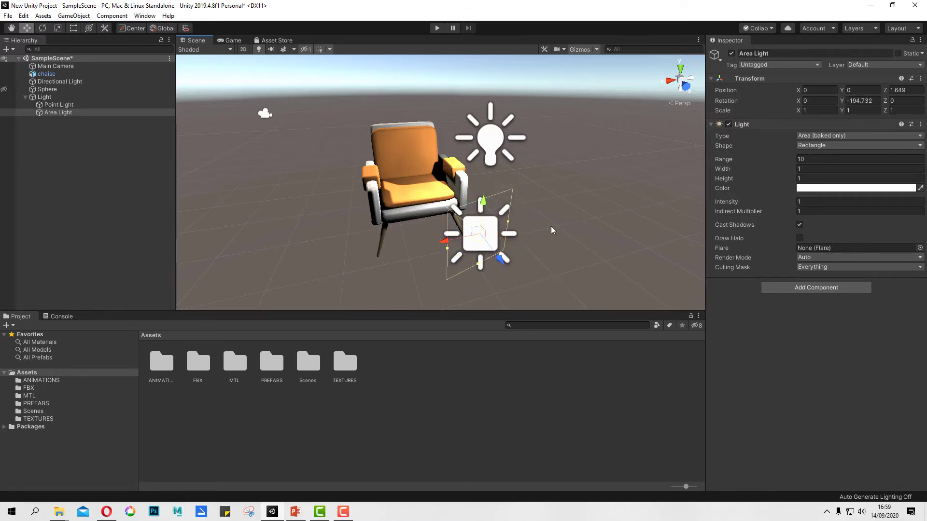
{"action": "mouse_move", "coordinate": [485, 213]}
{"action": "left_mouse_down"}
{"action": "mouse_move", "coordinate": [487, 129]}
{"action": "mouse_move", "coordinate": [473, 222]}
{"action": "left_mouse_up"}
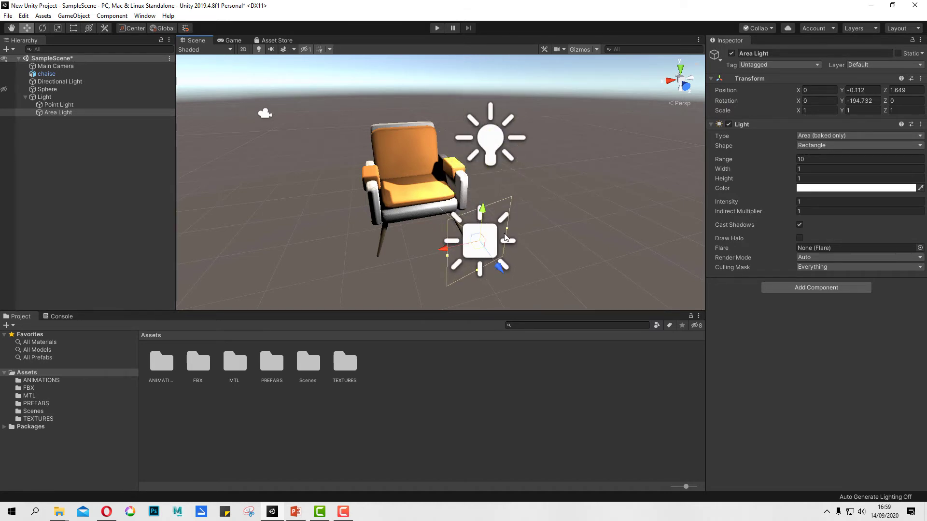
{"action": "key", "text": "Delete"}
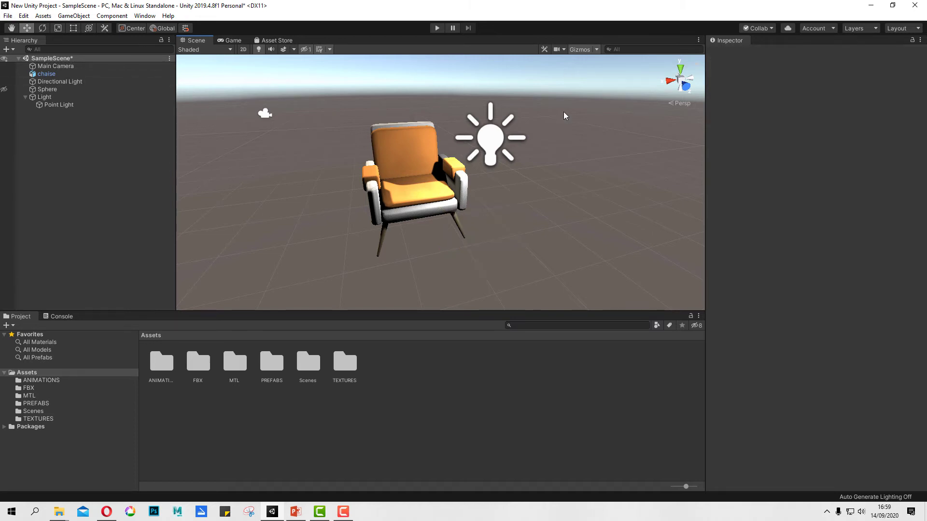
{"action": "left_click", "coordinate": [492, 146]}
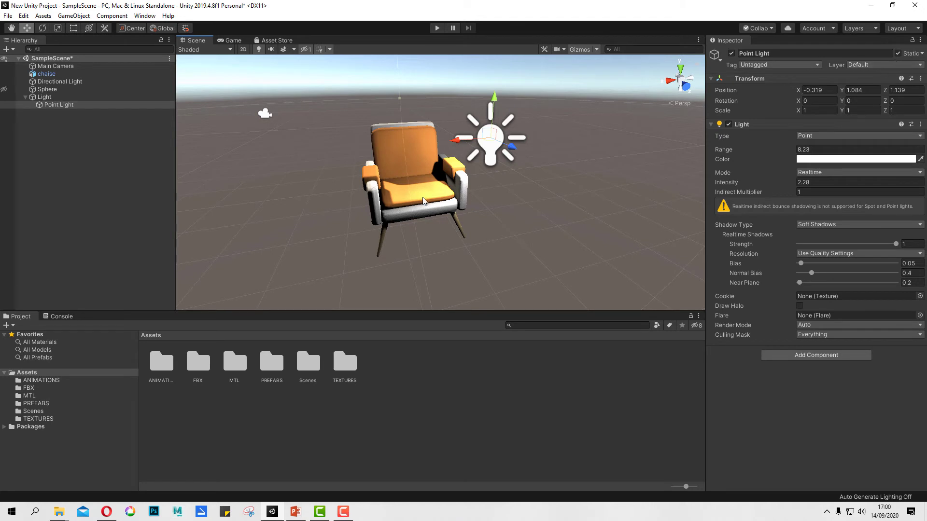
Open Window > Rendering > Lighting Settings, dock it beside the Inspector, and review its settings.
{"action": "left_click", "coordinate": [144, 16]}
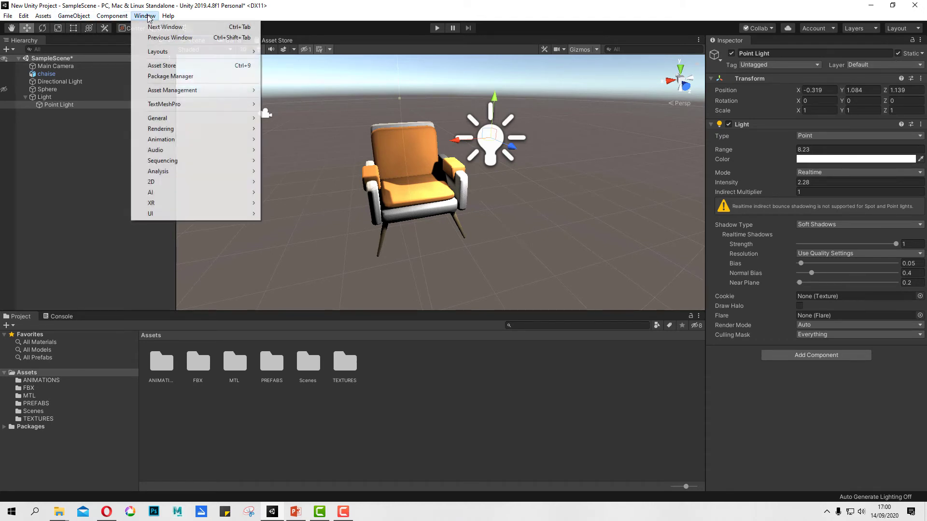
{"action": "mouse_move", "coordinate": [183, 128]}
{"action": "left_click", "coordinate": [308, 132]}
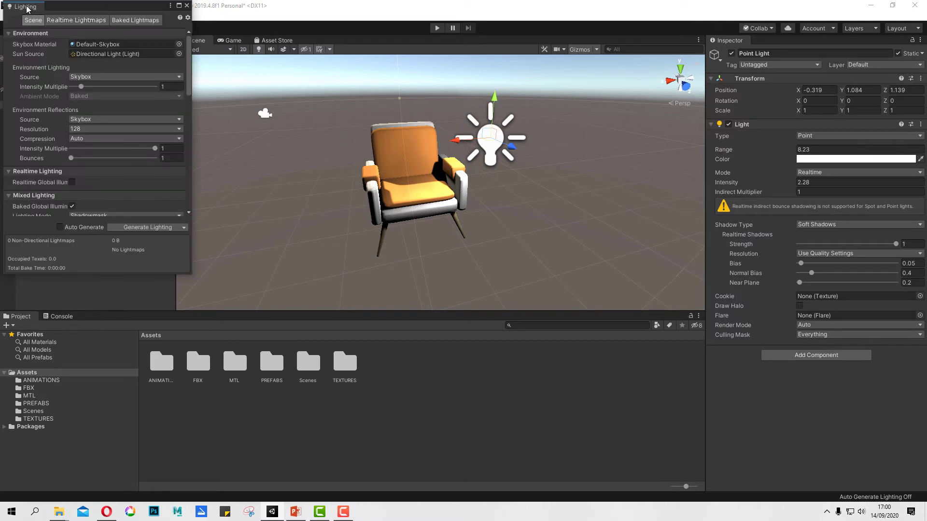
{"action": "left_click_drag", "start_coordinate": [27, 7], "coordinate": [762, 45]}
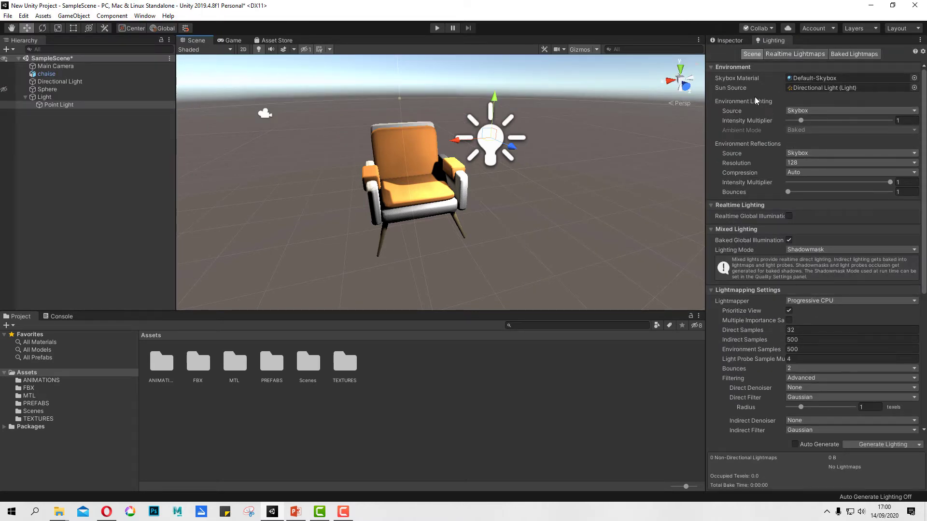
{"action": "scroll", "coordinate": [759, 145], "scroll_direction": "down", "scroll_amount": 4}
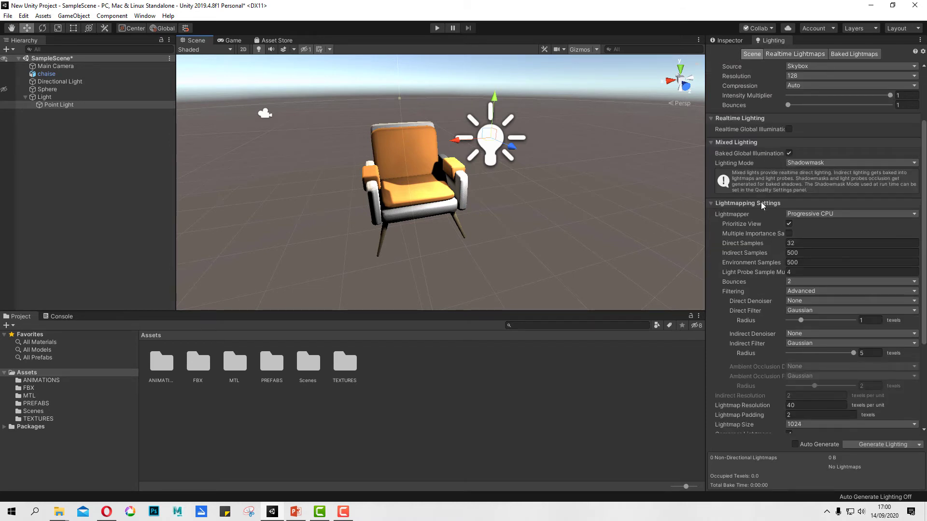
{"action": "scroll", "coordinate": [765, 216], "scroll_direction": "down", "scroll_amount": 4}
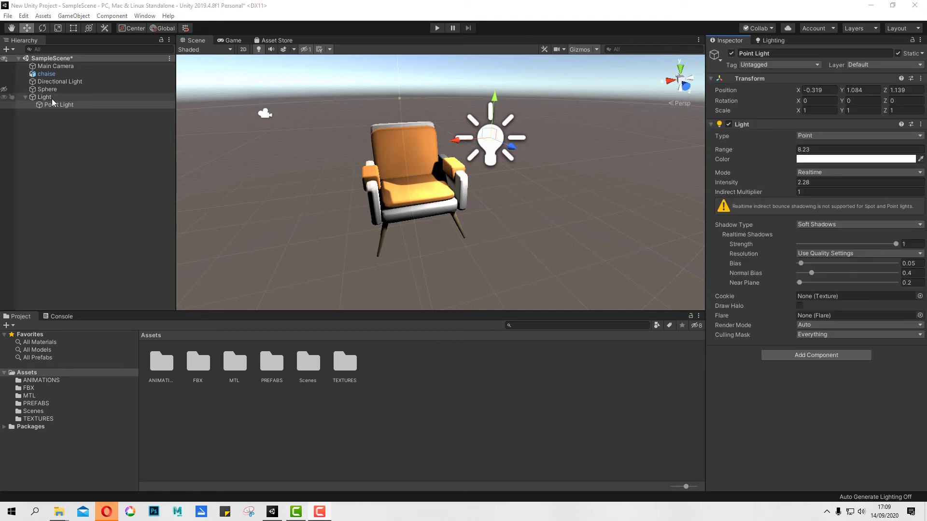
{"action": "left_click", "coordinate": [46, 97]}
Create a Light Probe Group as a child of the Light object.
{"action": "right_click", "coordinate": [51, 98]}
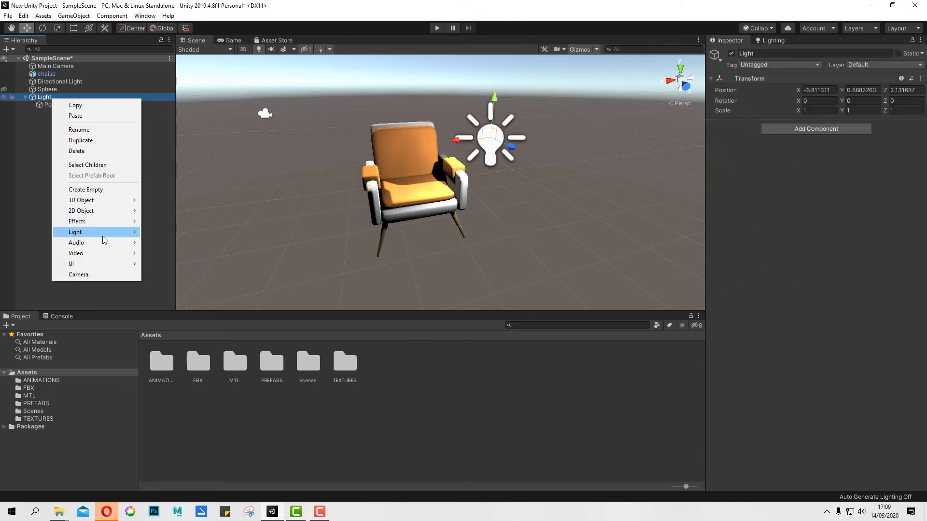
{"action": "mouse_move", "coordinate": [107, 239]}
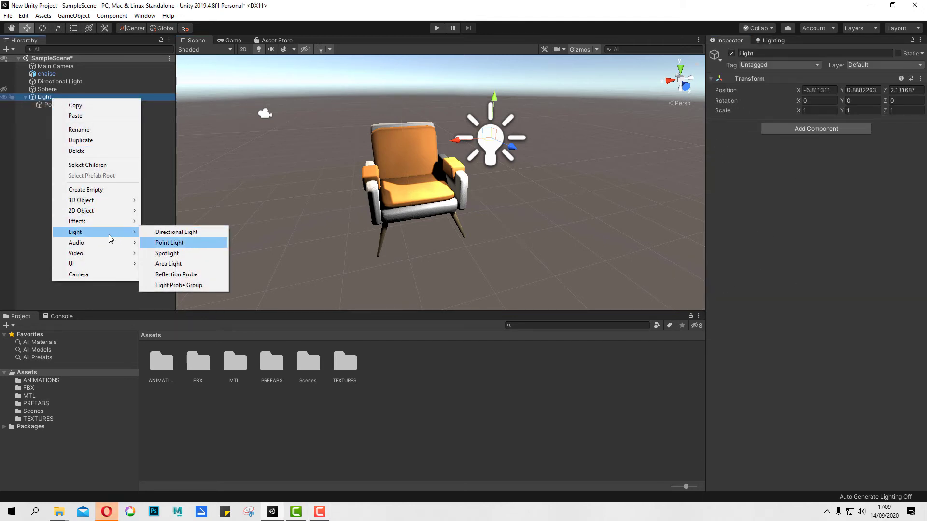
{"action": "left_click", "coordinate": [184, 286]}
{"action": "scroll", "coordinate": [348, 152], "scroll_direction": "down", "scroll_amount": 3}
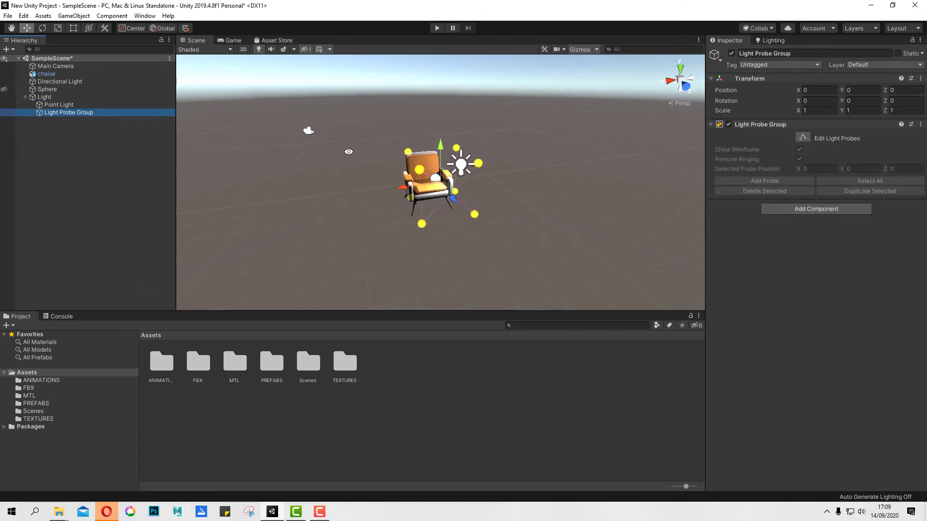
{"action": "left_click_drag", "start_coordinate": [348, 151], "coordinate": [470, 194], "text": "alt"}
Move the probe group to Z -0.13 and scale it to 2.7672 around the chair.
{"action": "left_click_drag", "start_coordinate": [444, 225], "coordinate": [541, 180], "text": "alt"}
{"action": "key", "text": "r"}
{"action": "left_click", "coordinate": [564, 151]}
{"action": "left_click", "coordinate": [434, 176]}
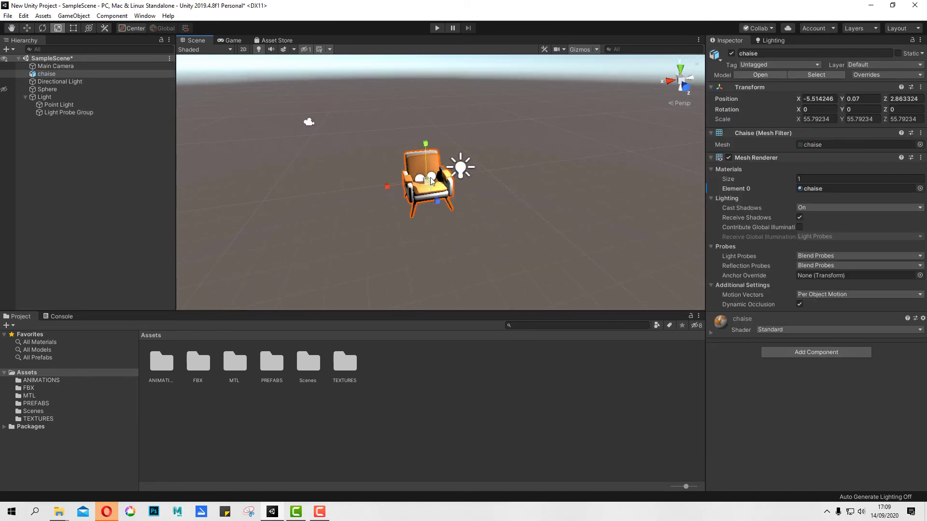
{"action": "left_click", "coordinate": [67, 112]}
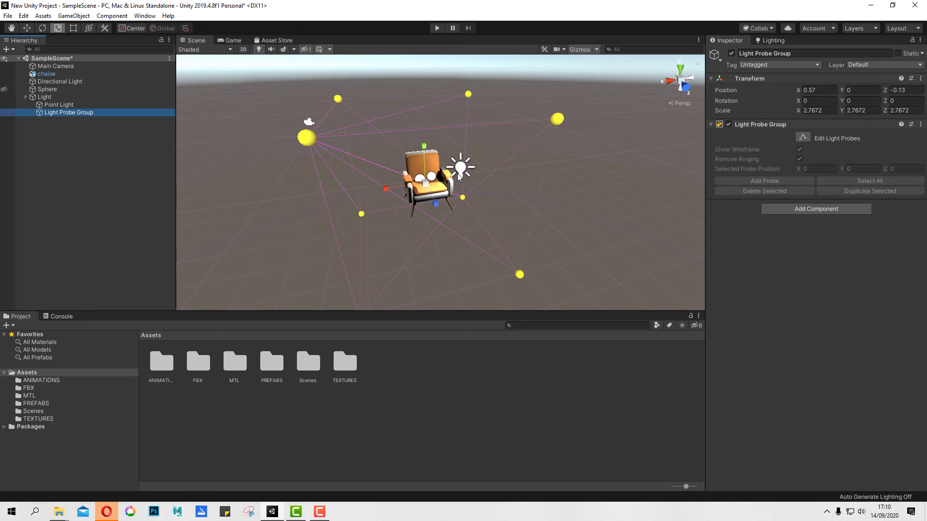
Create a Reflection Probe under Light and place it at Y 1.15, X -1.81.
{"action": "right_click", "coordinate": [62, 97]}
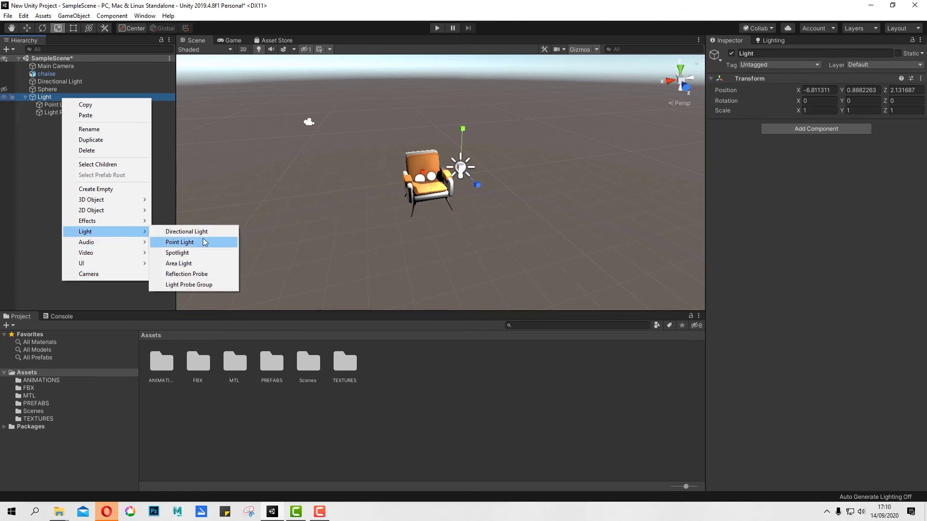
{"action": "left_click", "coordinate": [202, 276]}
{"action": "scroll", "coordinate": [399, 192], "scroll_direction": "down", "scroll_amount": 3}
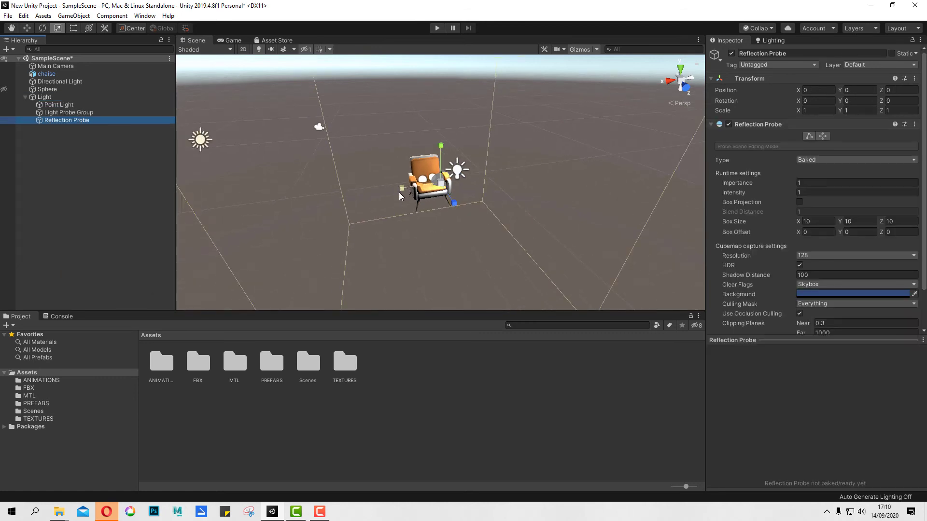
{"action": "left_click_drag", "start_coordinate": [398, 192], "coordinate": [343, 167], "text": "alt"}
{"action": "key", "text": "w"}
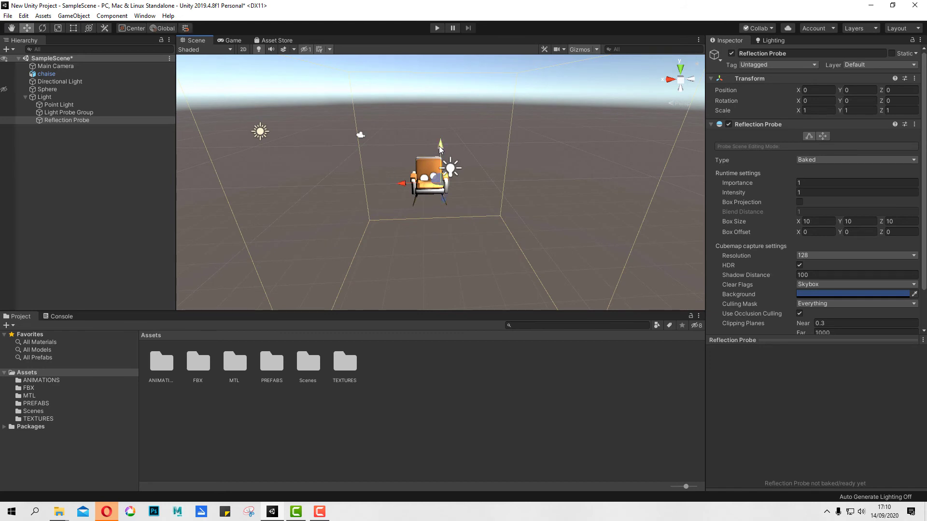
{"action": "left_click_drag", "start_coordinate": [441, 148], "coordinate": [441, 123]}
{"action": "left_click_drag", "start_coordinate": [405, 161], "coordinate": [471, 185]}
Raise the chrome Sphere slightly to about 1.12, then reselect the Reflection Probe.
{"action": "scroll", "coordinate": [451, 208], "scroll_direction": "up", "scroll_amount": 5}
{"action": "double_click", "coordinate": [48, 89]}
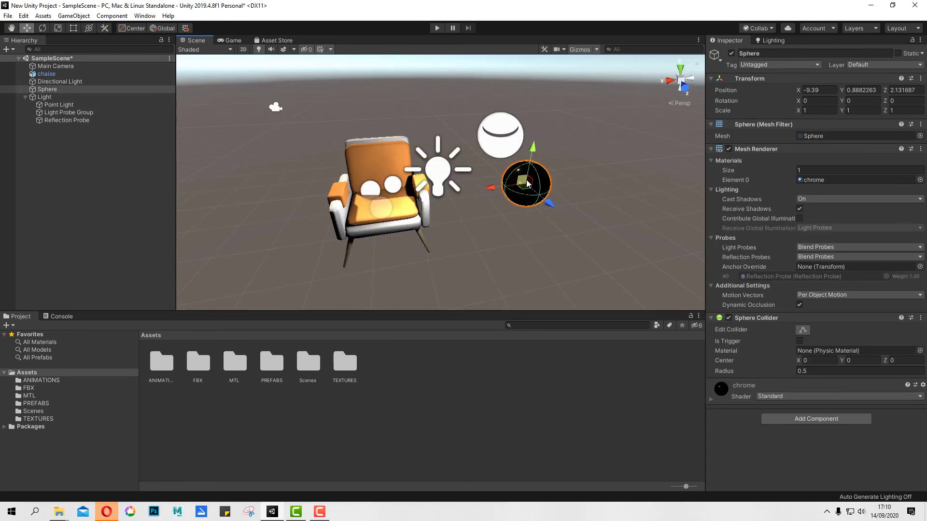
{"action": "left_click_drag", "start_coordinate": [532, 152], "coordinate": [534, 146]}
{"action": "left_click", "coordinate": [502, 138]}
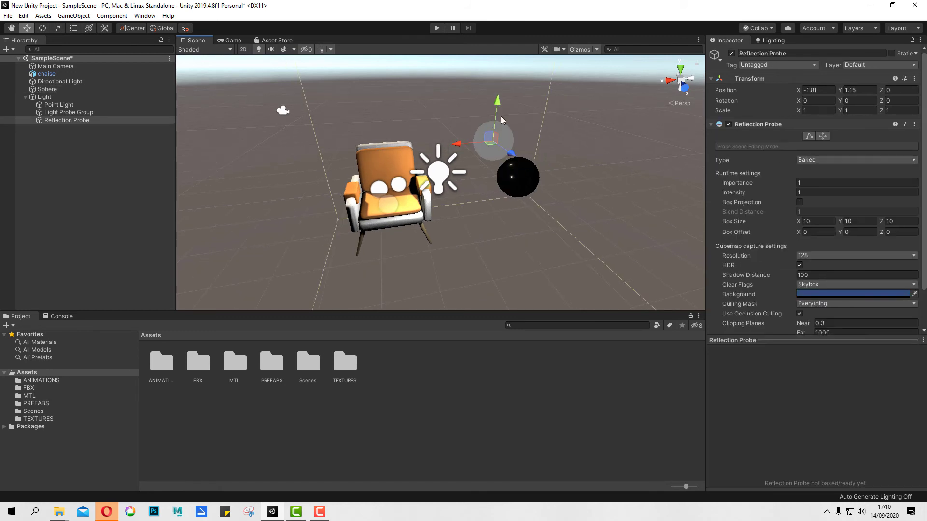
Set the Reflection Probe's Type to Realtime.
{"action": "left_click", "coordinate": [821, 162]}
{"action": "left_click", "coordinate": [829, 192]}
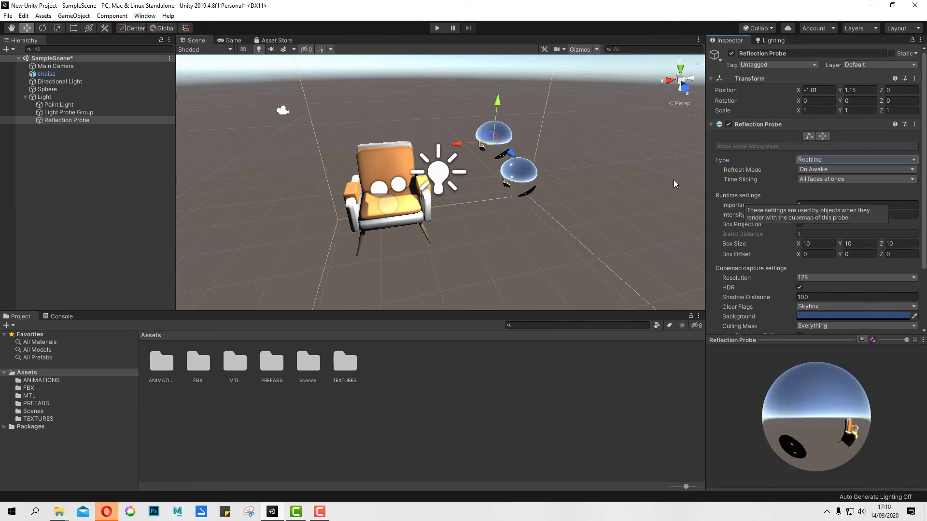
{"action": "scroll", "coordinate": [550, 196], "scroll_direction": "up", "scroll_amount": 5}
{"action": "scroll", "coordinate": [557, 198], "scroll_direction": "down", "scroll_amount": 2}
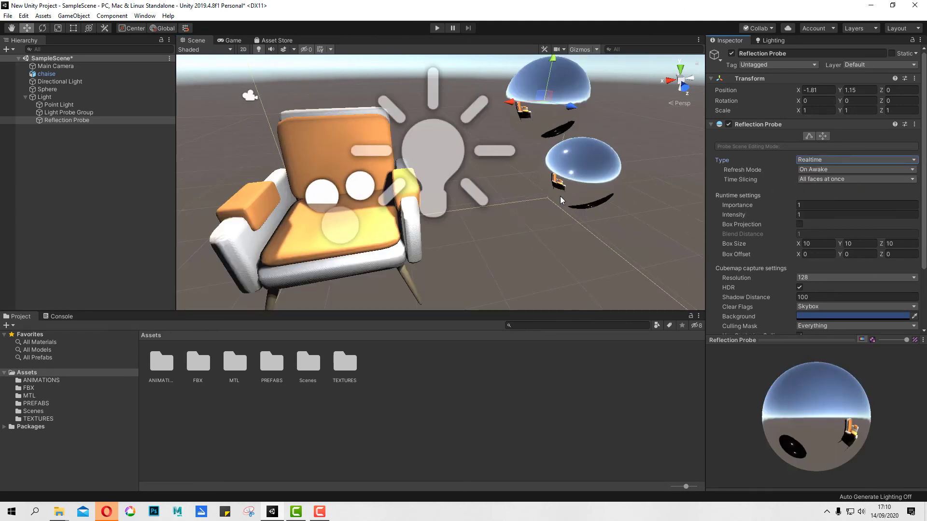
Slide the Reflection Probe along X to -1.191 beside the chair.
{"action": "left_click_drag", "start_coordinate": [546, 212], "coordinate": [564, 196], "text": "alt"}
{"action": "scroll", "coordinate": [561, 195], "scroll_direction": "down", "scroll_amount": 4}
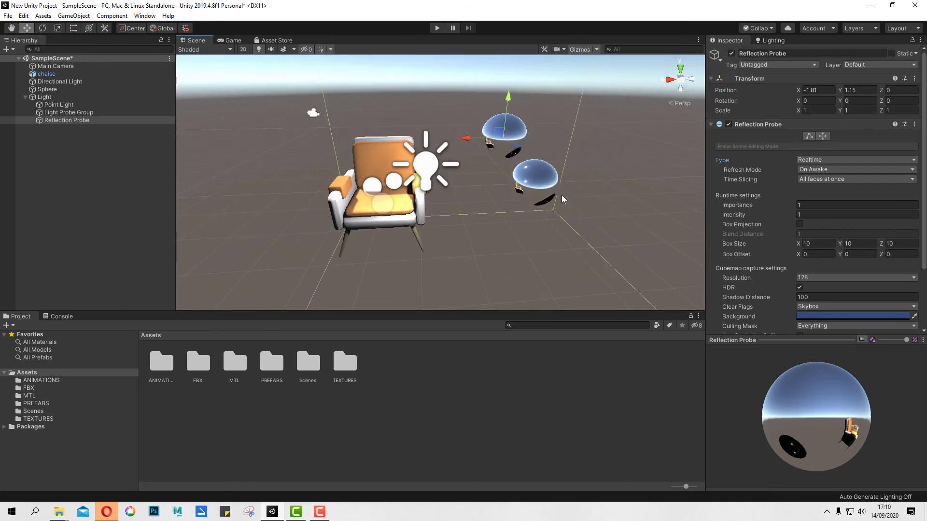
{"action": "left_click_drag", "start_coordinate": [474, 141], "coordinate": [708, 96]}
{"action": "left_click_drag", "start_coordinate": [537, 89], "coordinate": [466, 190], "text": "alt"}
{"action": "left_click", "coordinate": [811, 162]}
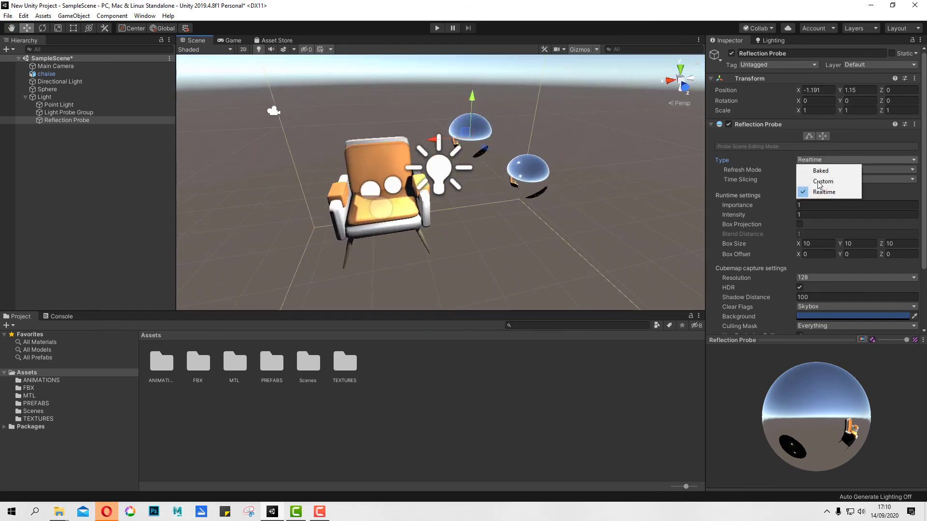